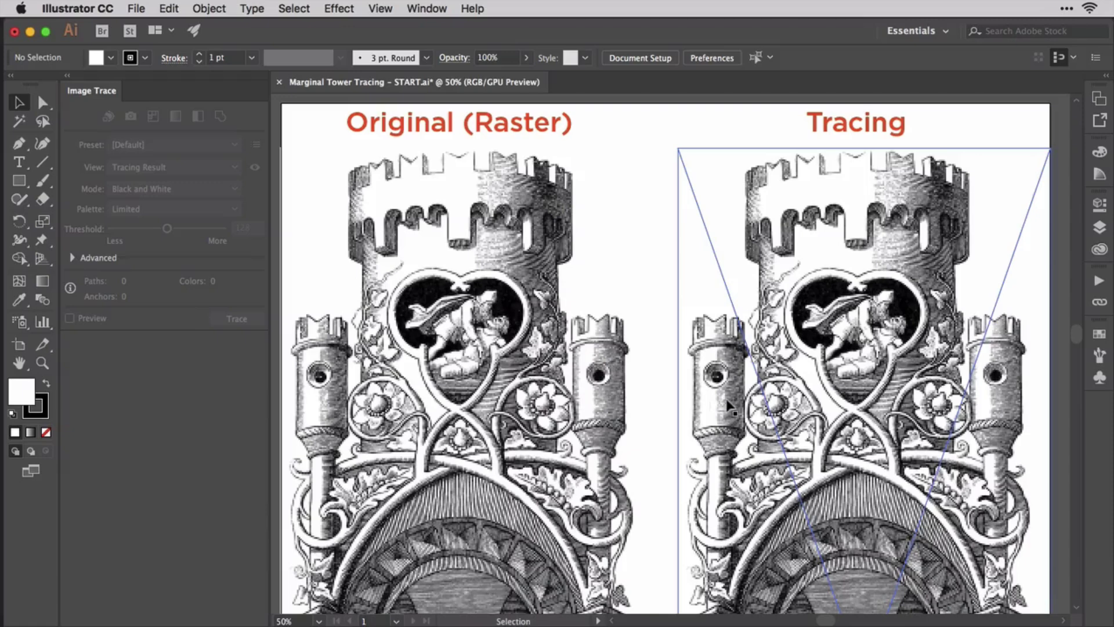
- Trace the right-hand engraving copy with the Black and White preset, giving 2 colours
left_click(729, 407)
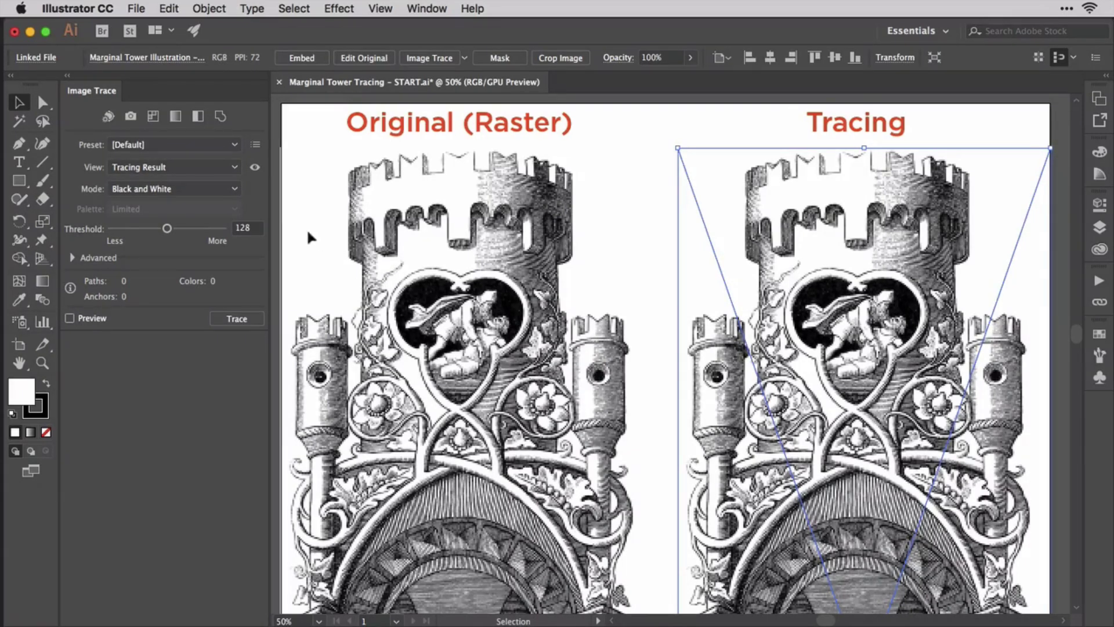
left_click(197, 116)
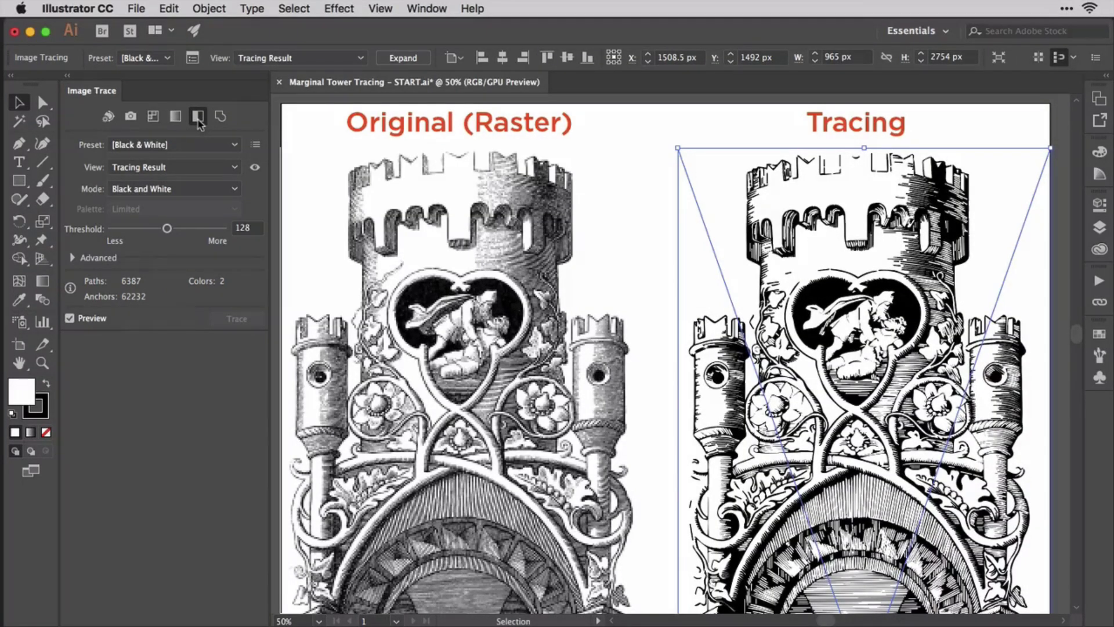
- Zoom to 100% and pan to the traced figure under the arch to inspect its hatching
key("z")
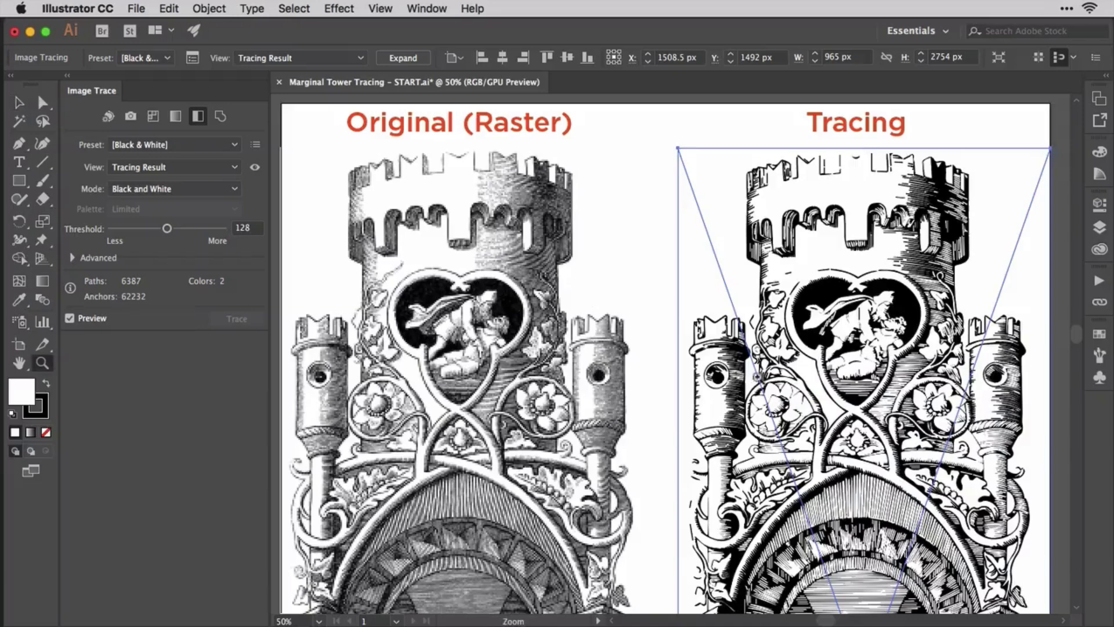
left_click(870, 533)
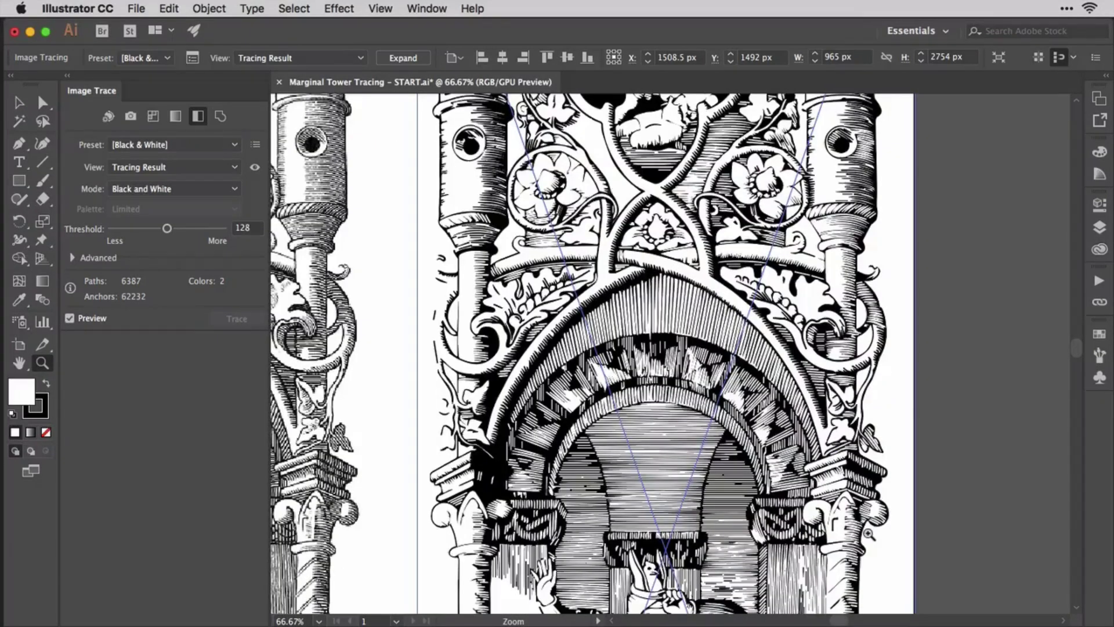
left_click(742, 491)
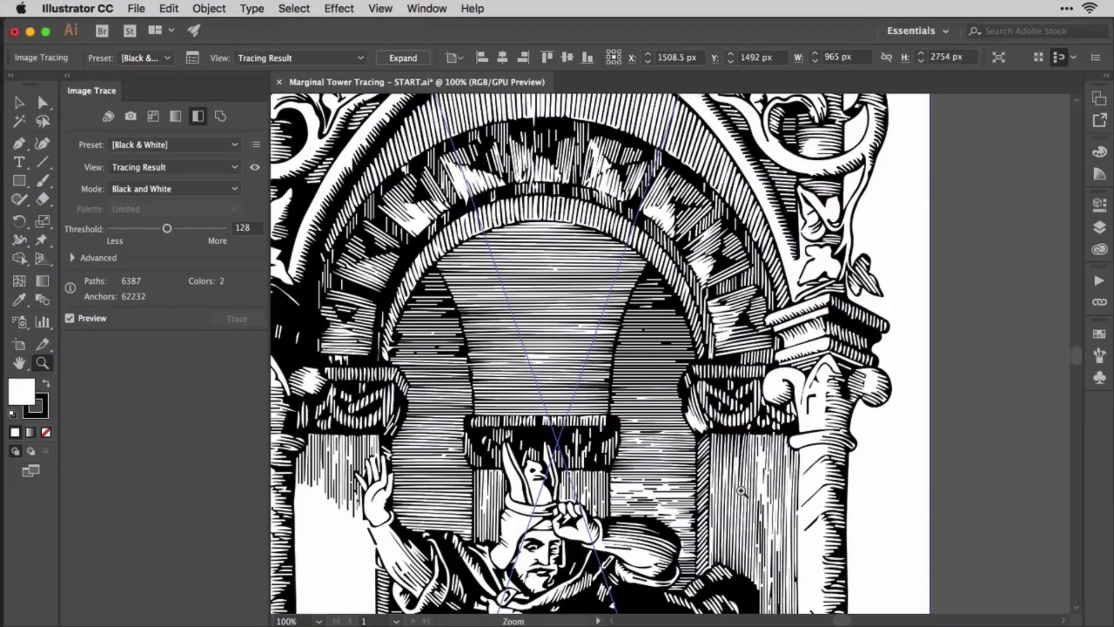
key("space")
left_click_drag(741, 490, 866, 251)
left_click_drag(803, 354, 794, 308)
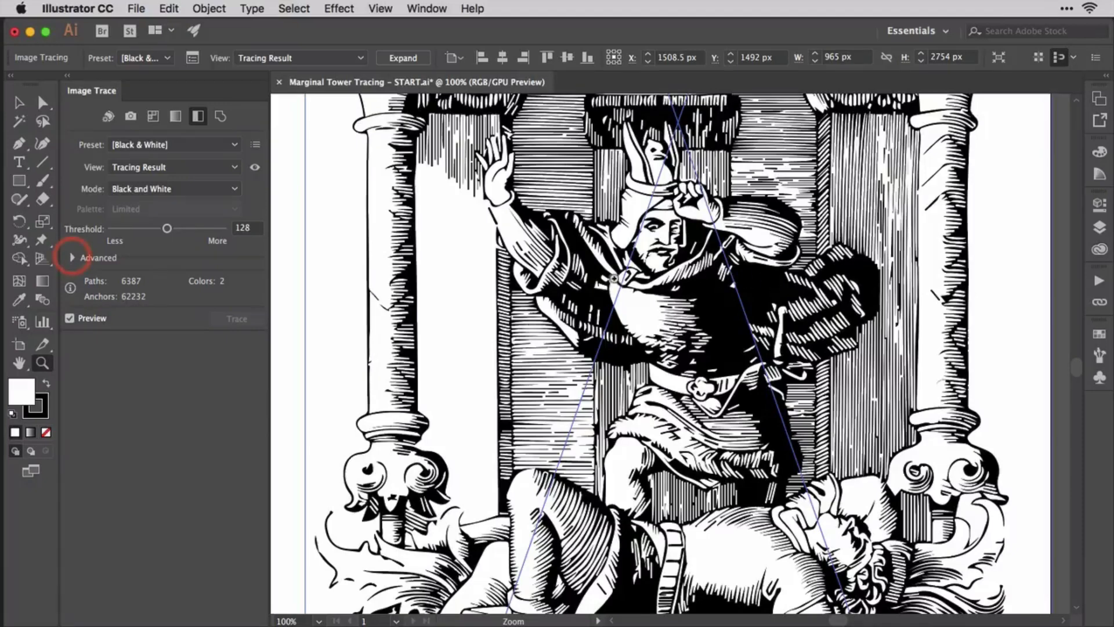
- Expand the Advanced trace options, turn off Preview, and set Paths to 100%
left_click(71, 258)
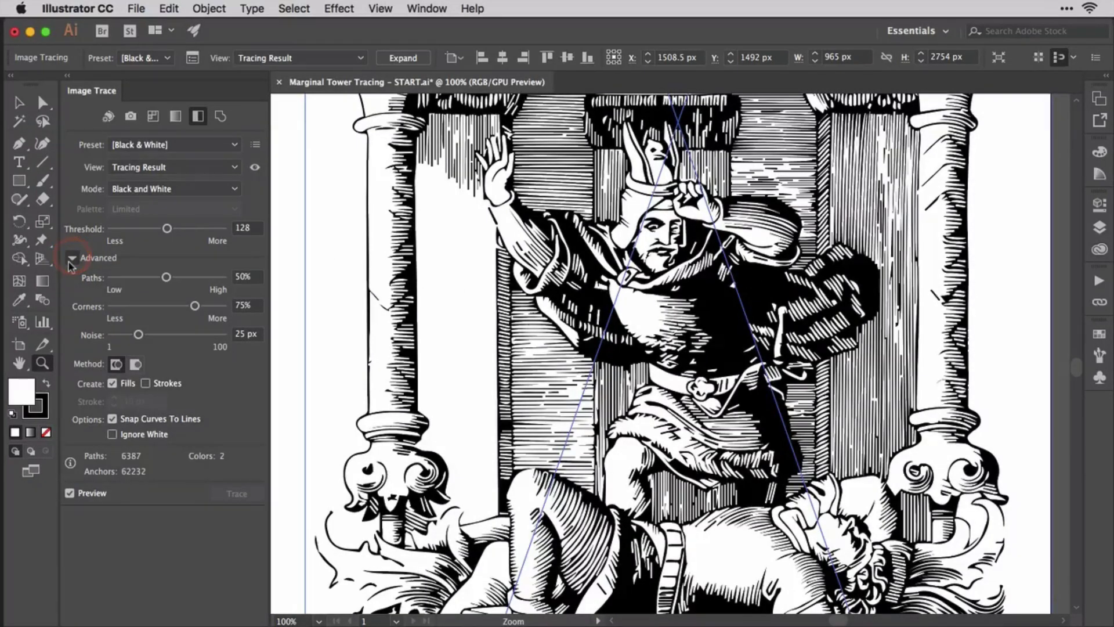
key("v")
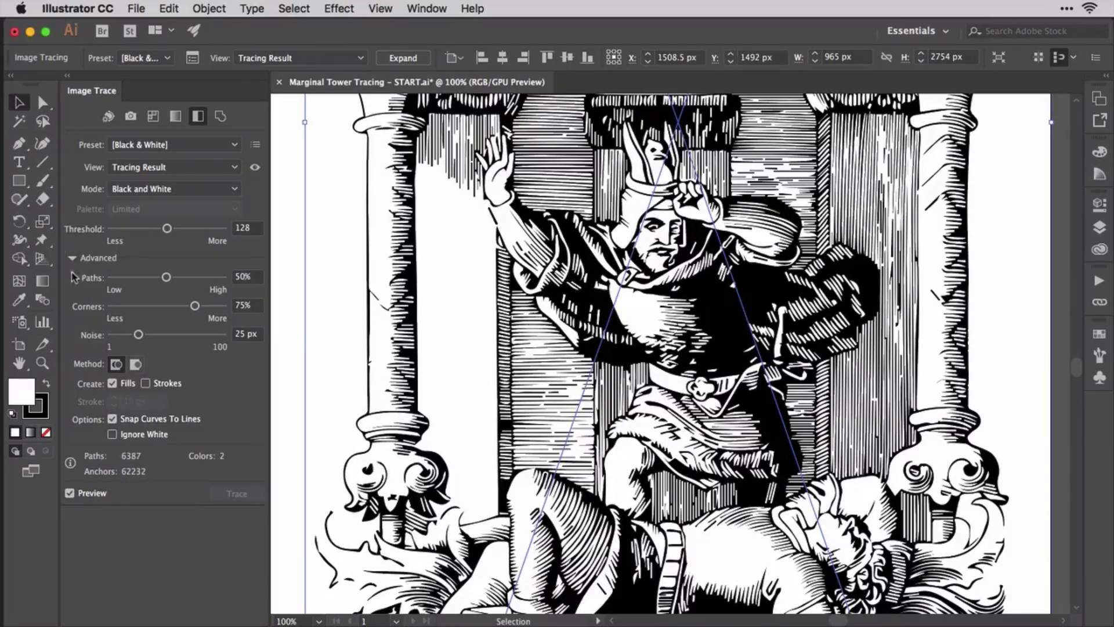
left_click(70, 493)
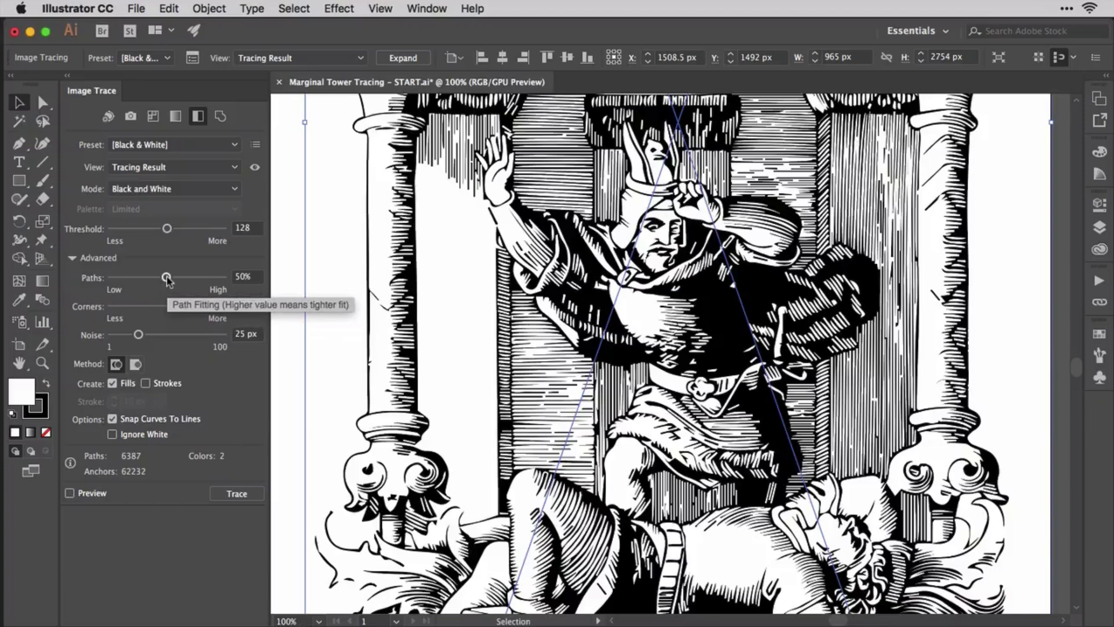
left_click_drag(168, 280, 135, 281)
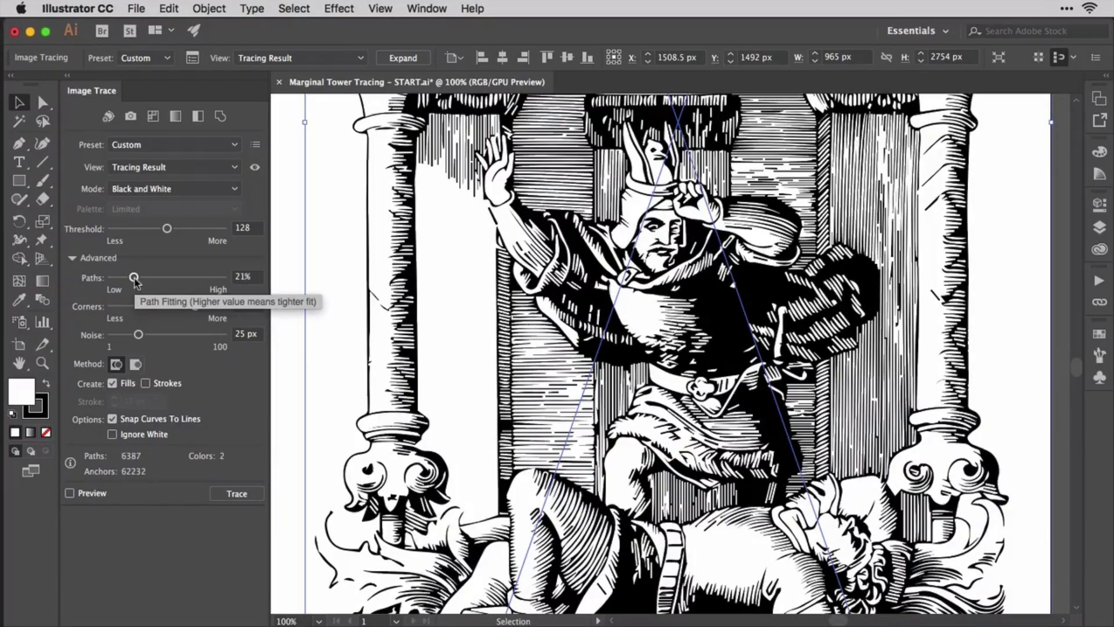
left_click_drag(134, 280, 235, 296)
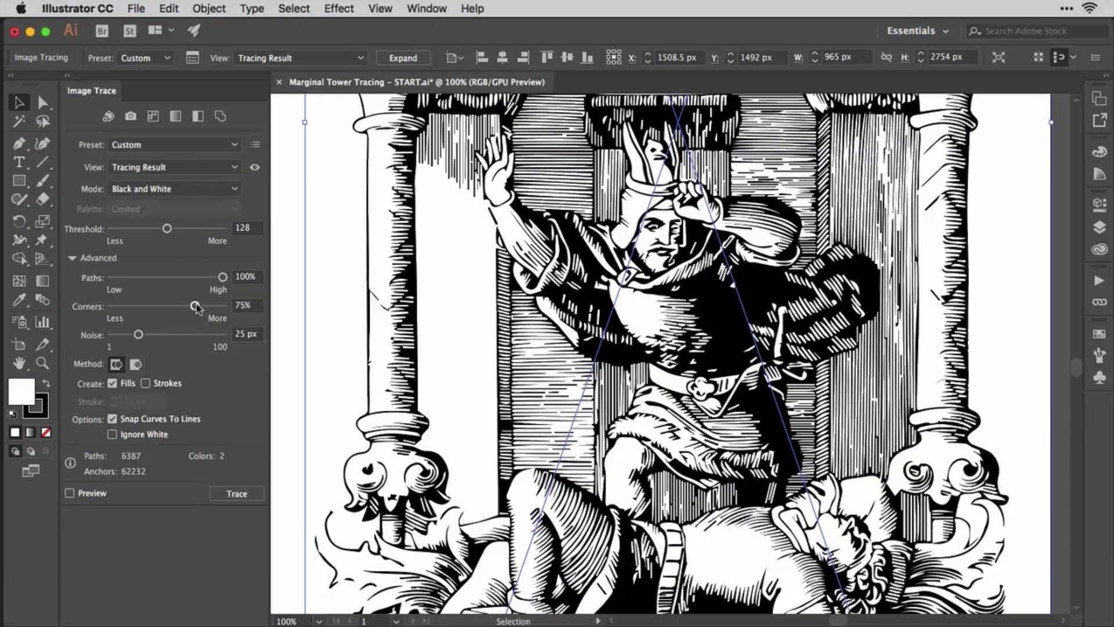
left_click_drag(196, 306, 141, 314)
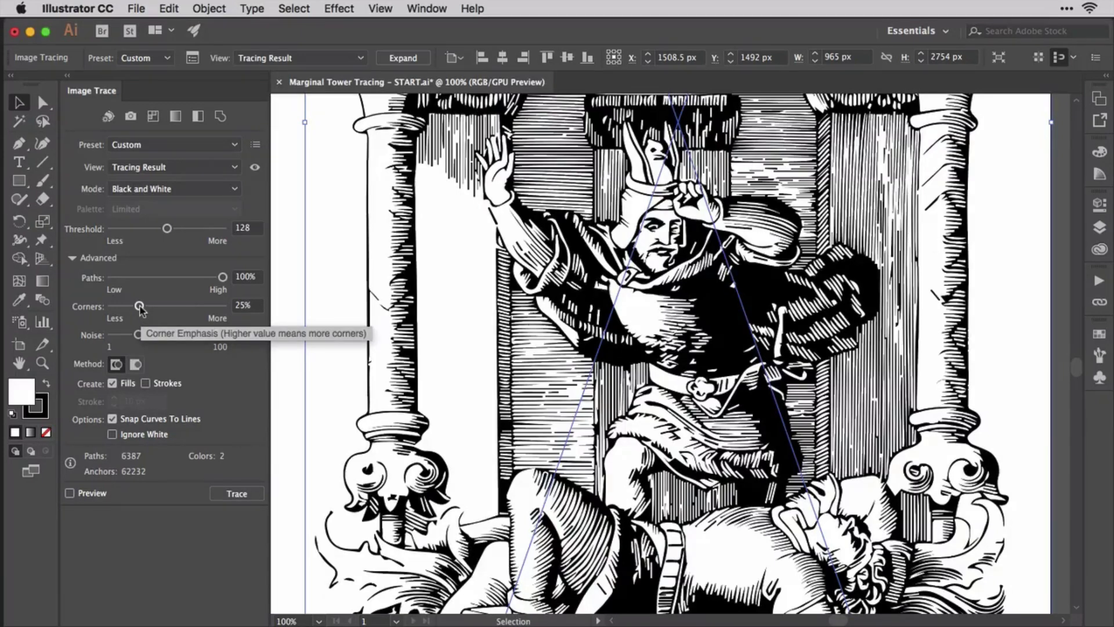
left_click_drag(140, 309, 198, 326)
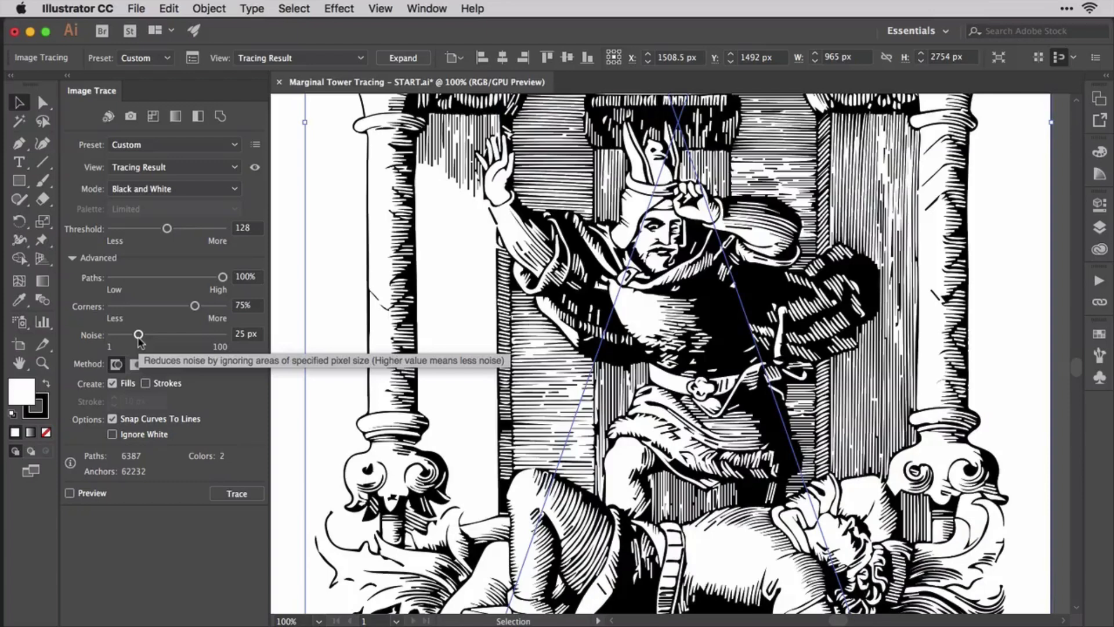
- Retrace with Noise at 100 px to preview, then lower Noise to 1 px
left_click_drag(139, 339, 107, 343)
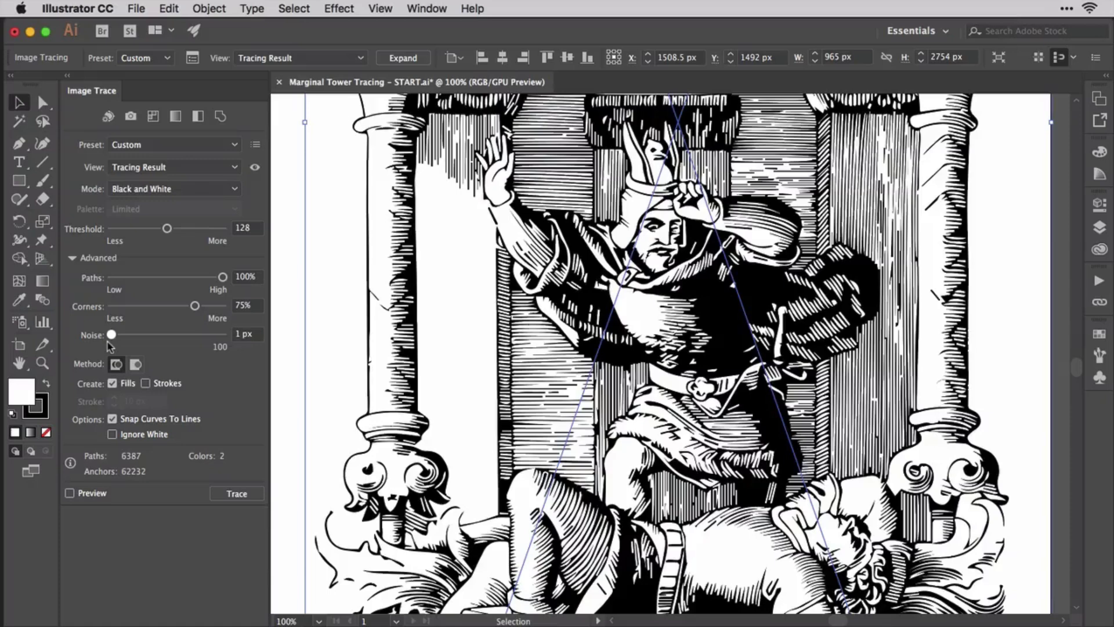
left_click_drag(107, 342, 223, 358)
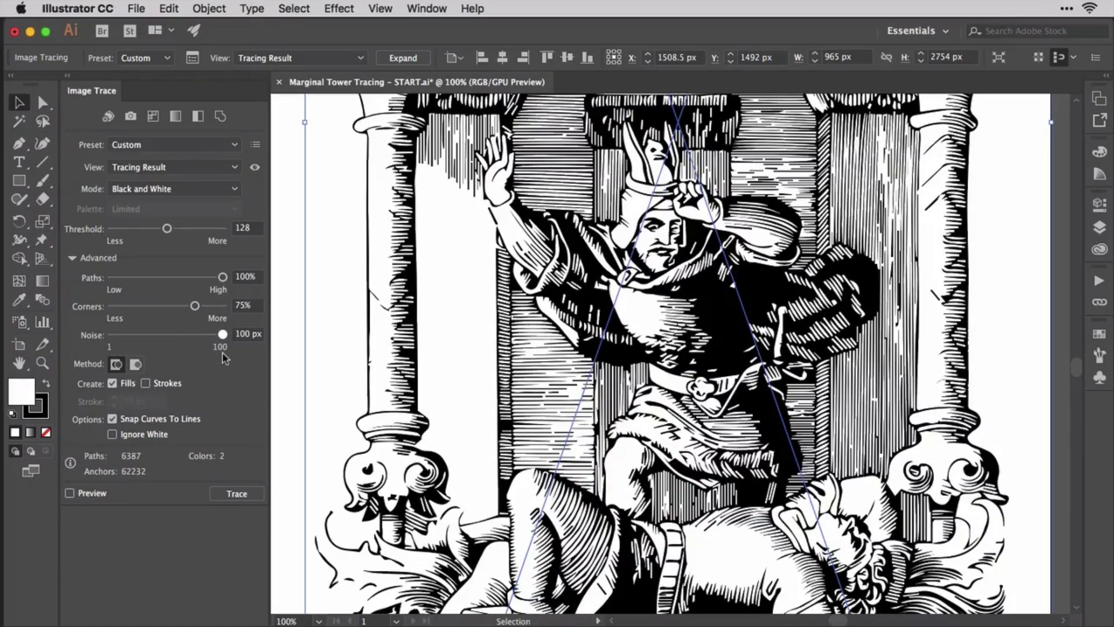
left_click(221, 499)
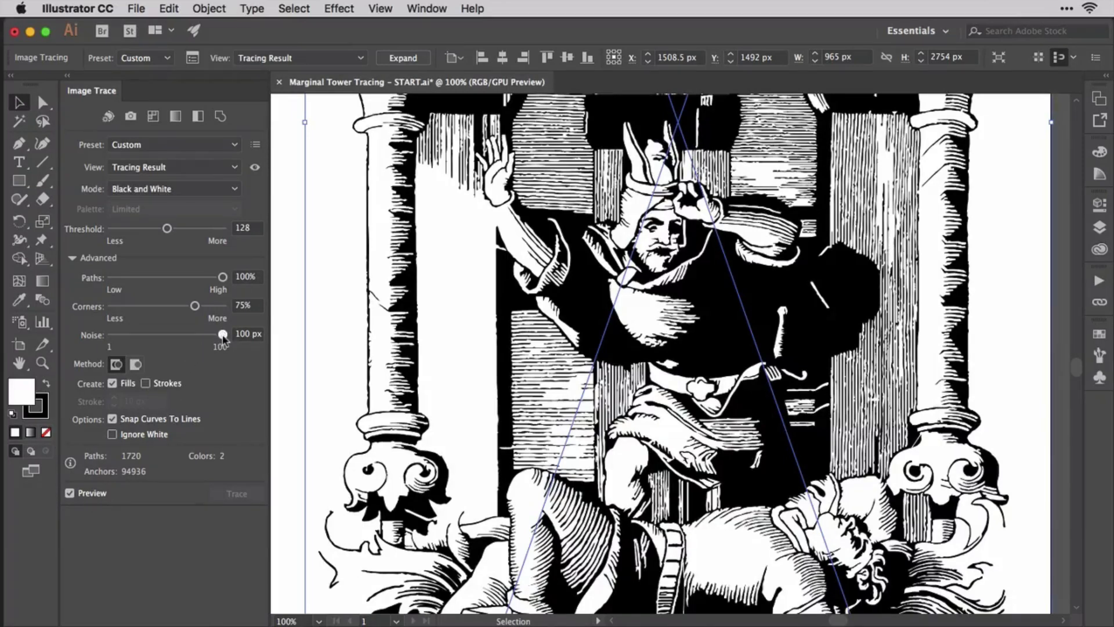
left_click_drag(222, 334, 112, 334)
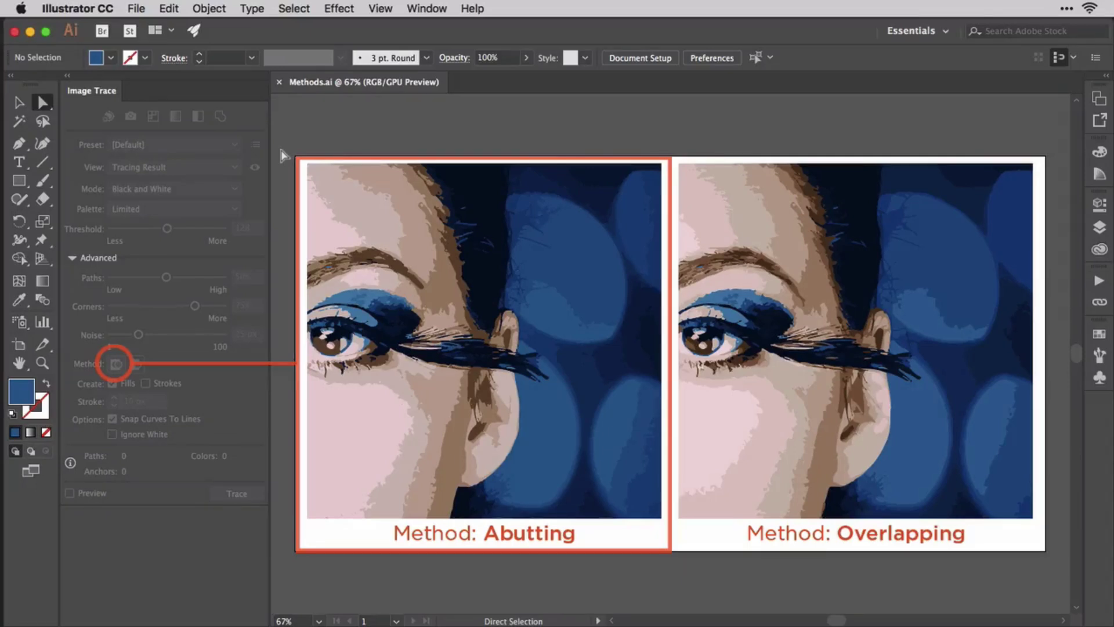
- Drag several traced shapes out of the Abutting and Overlapping images to expose gaps
left_click(612, 435)
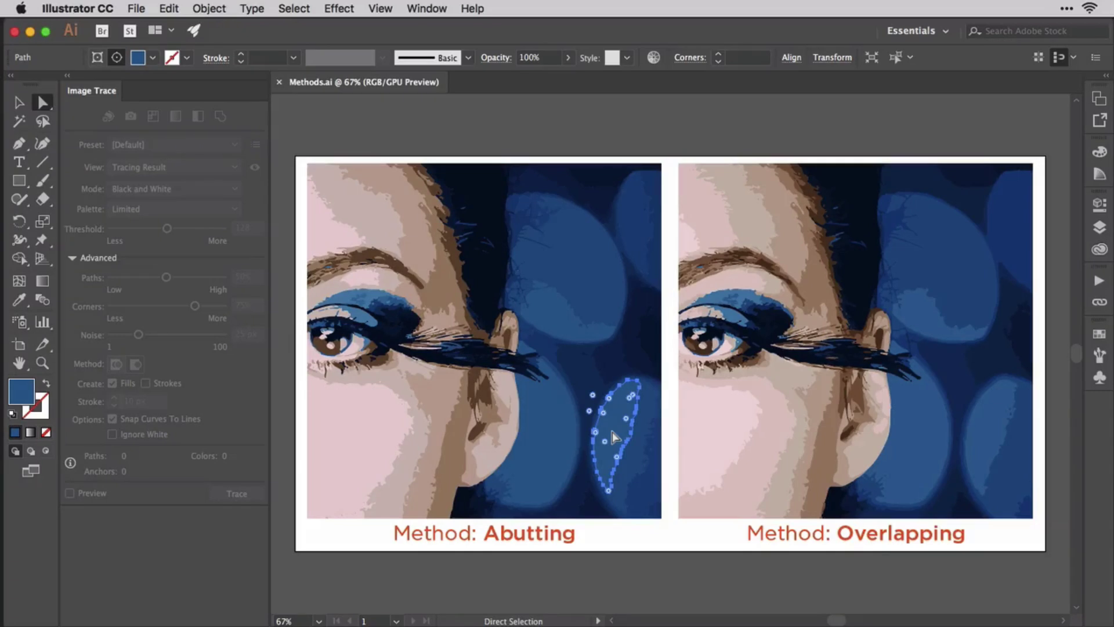
left_click_drag(607, 436, 506, 370)
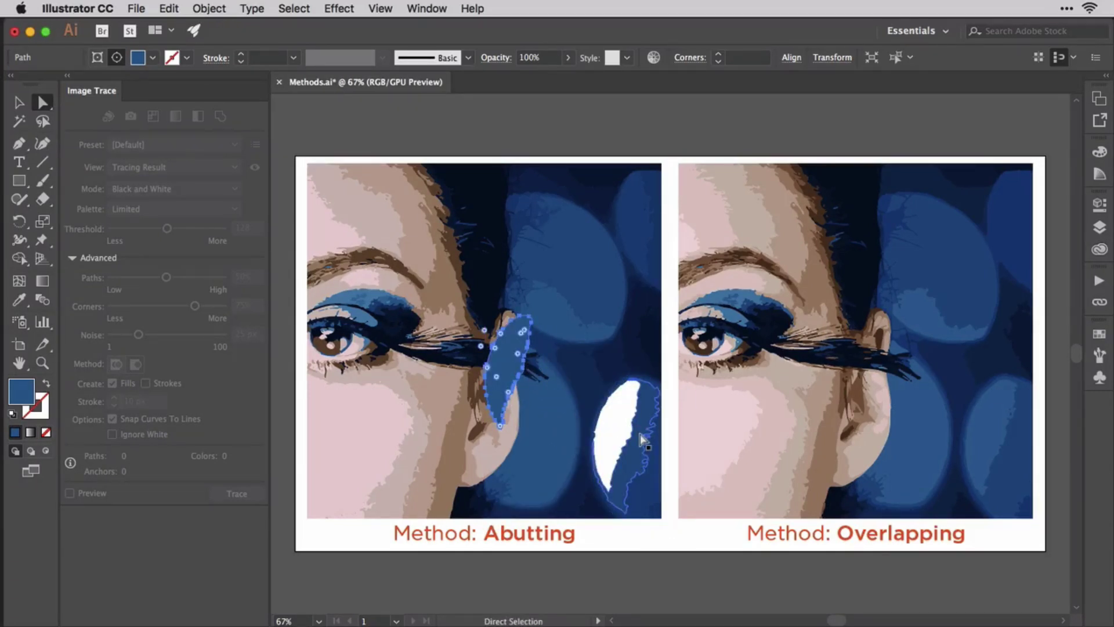
left_click_drag(642, 441, 597, 365)
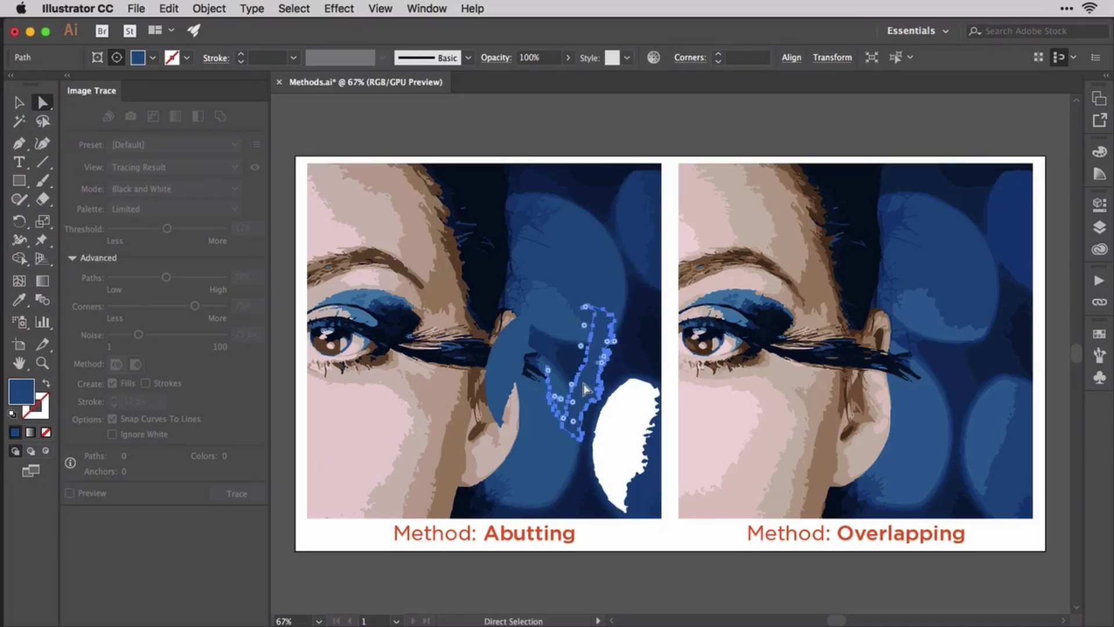
mouse_move(860, 423)
left_mouse_down()
mouse_move(980, 436)
mouse_move(903, 411)
mouse_move(790, 428)
left_mouse_up()
left_click(980, 436)
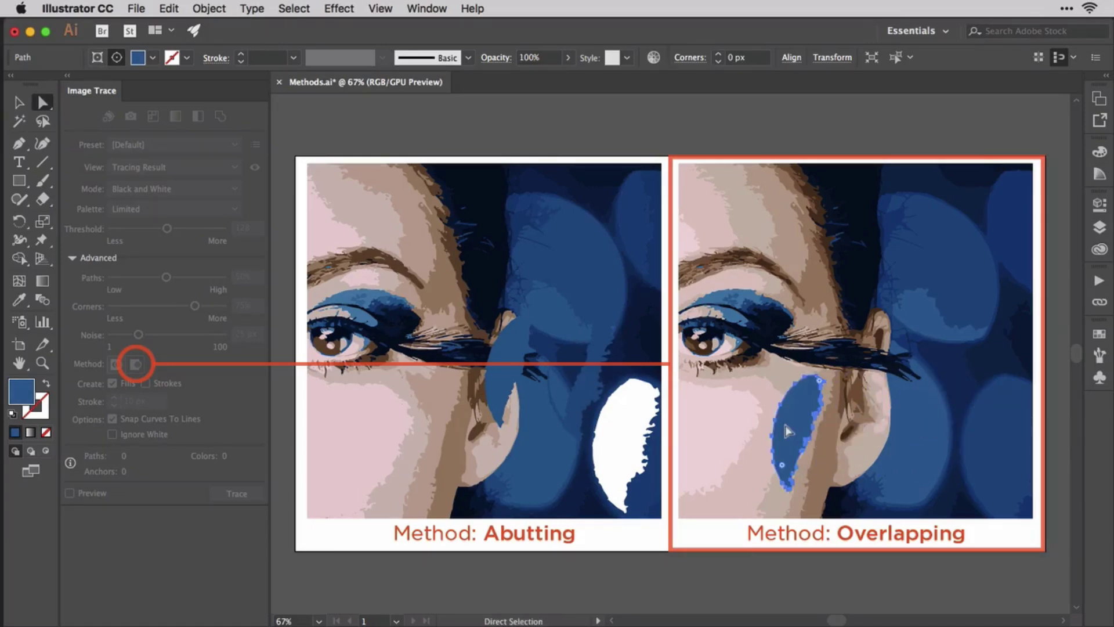
left_click_drag(993, 452, 906, 364)
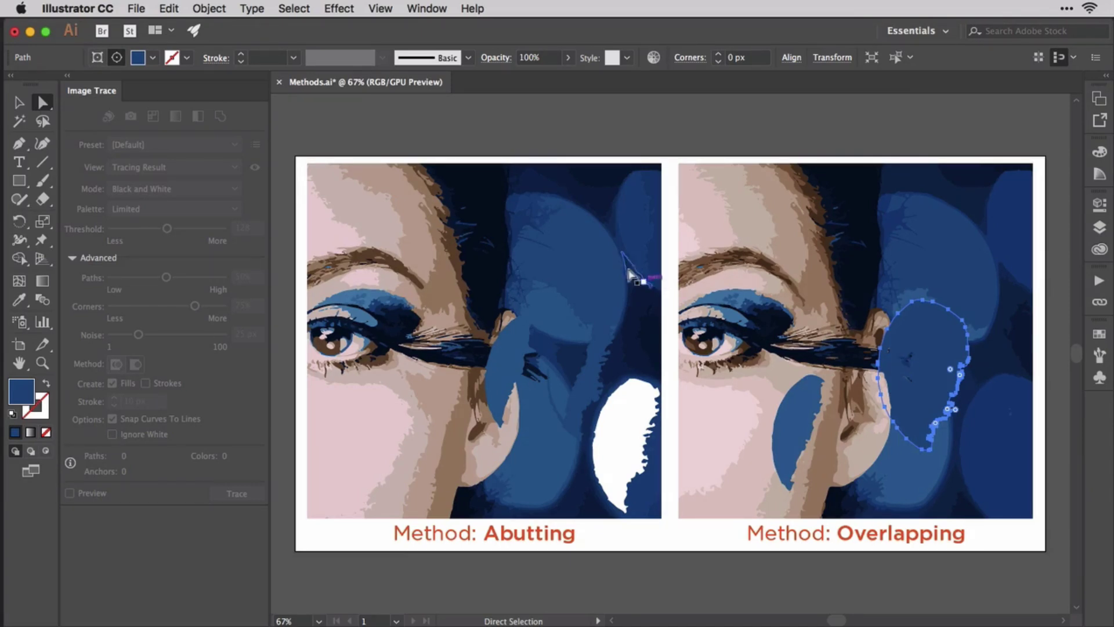
- Undo the shape moves from the Edit menu until every shape returns home
left_click(170, 9)
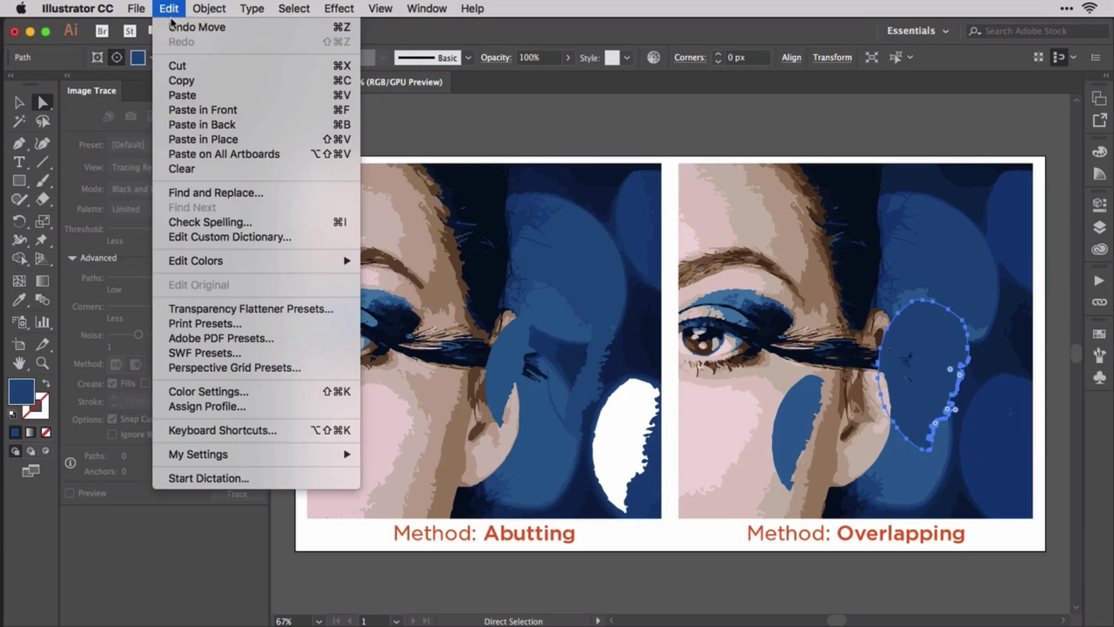
left_click(174, 27)
left_click(169, 8)
left_click(174, 27)
left_click(169, 9)
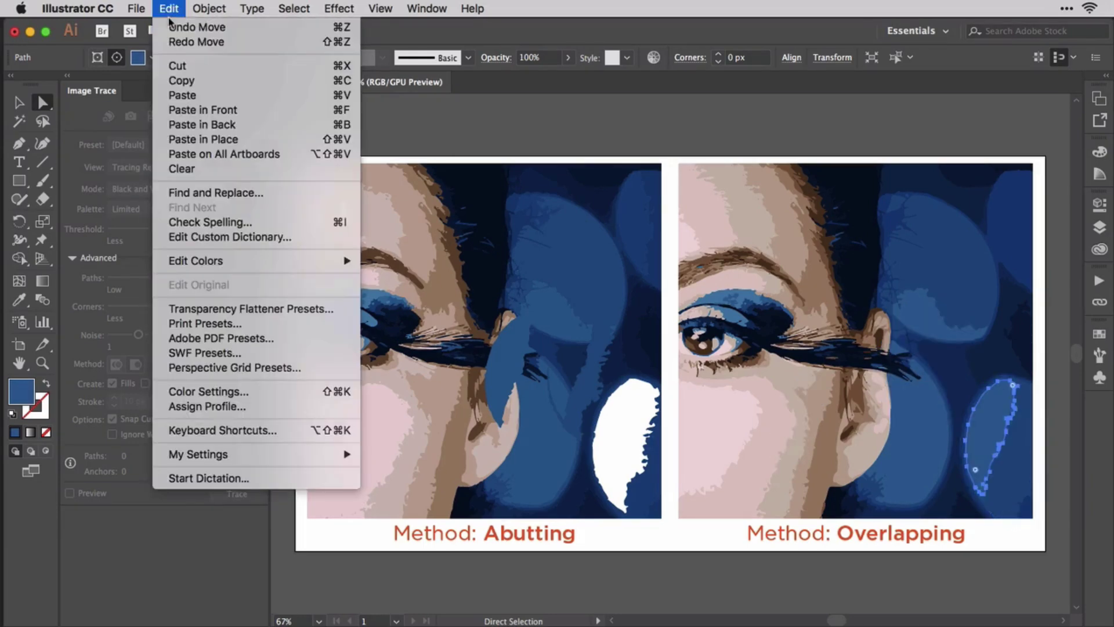
left_click(174, 27)
left_click(169, 9)
left_click(174, 27)
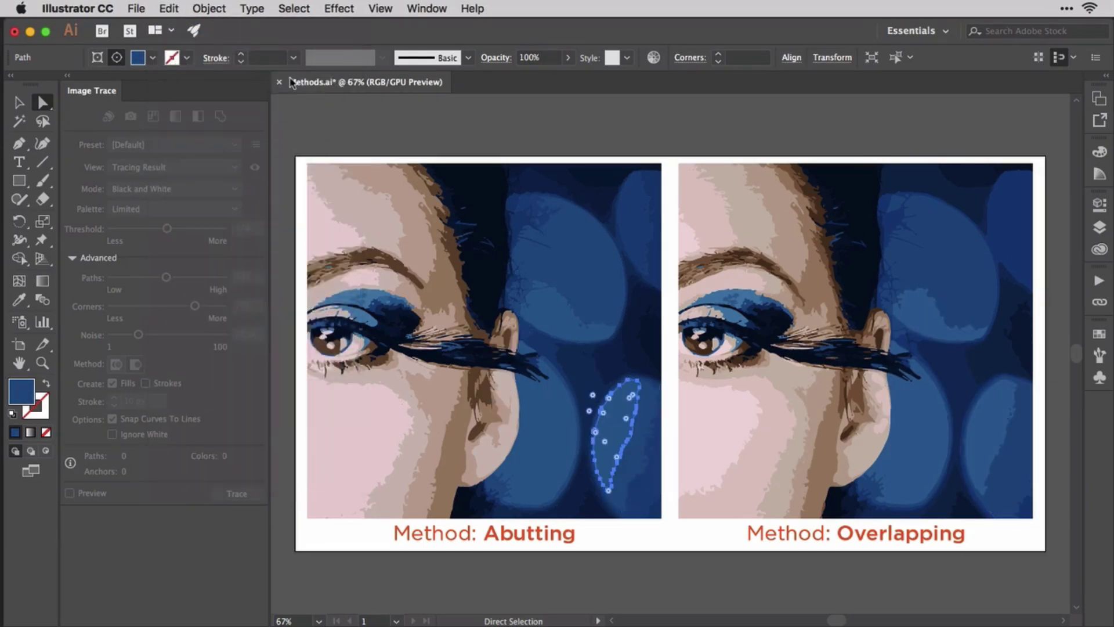
left_click(413, 127)
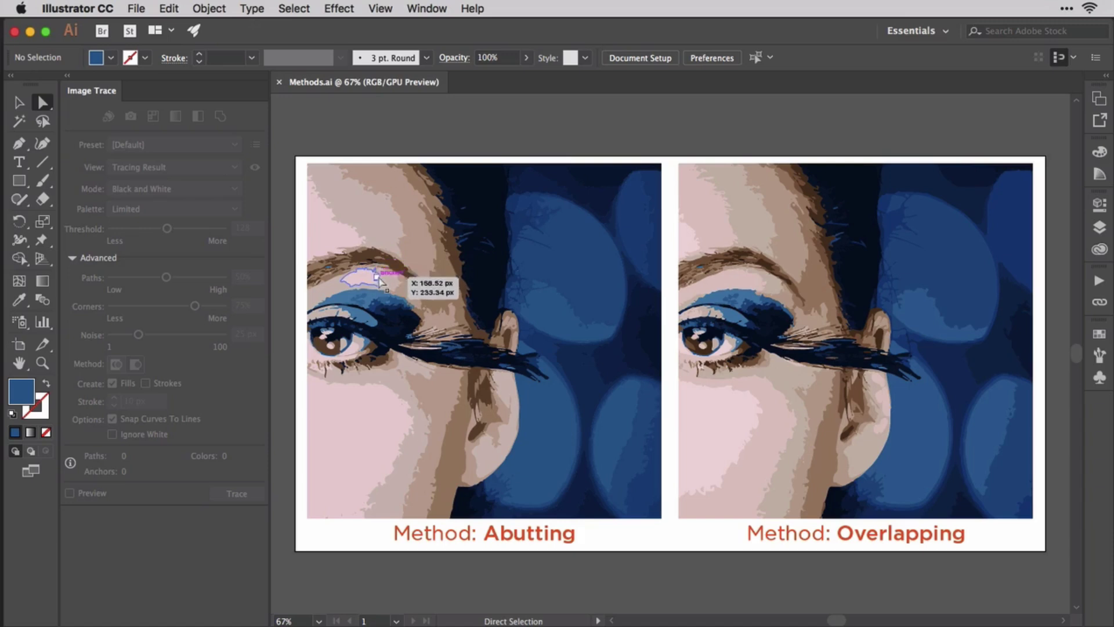
left_click_drag(390, 285, 709, 249)
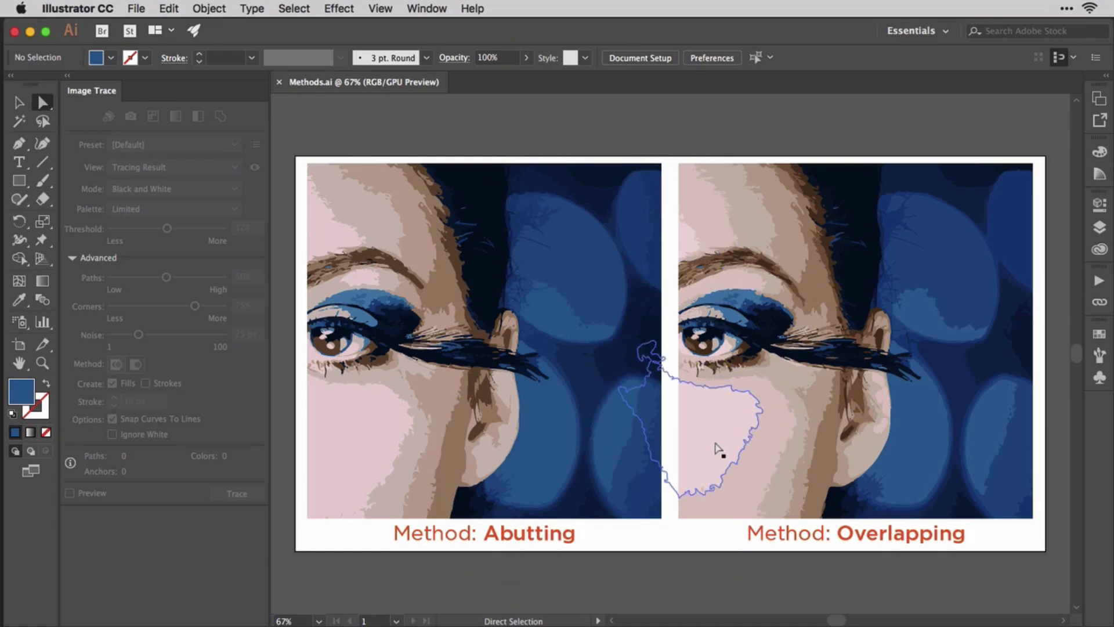
left_click_drag(717, 456, 554, 471)
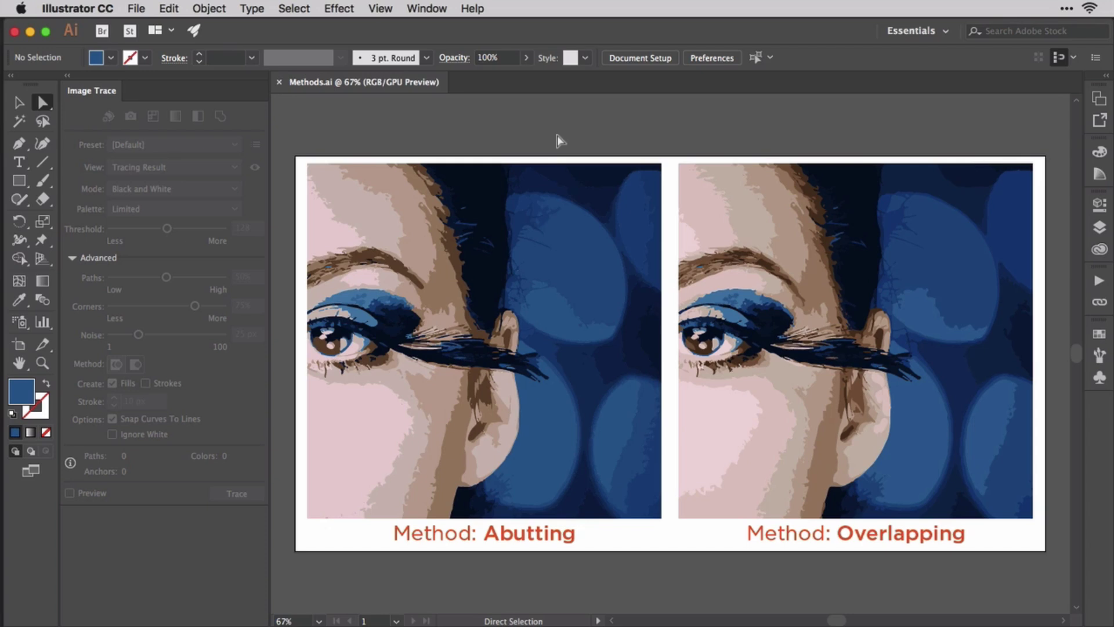
- On Marginal Tower Tracing - START.ai, try the Outline preset, then undo to the Custom fill trace
key("super")
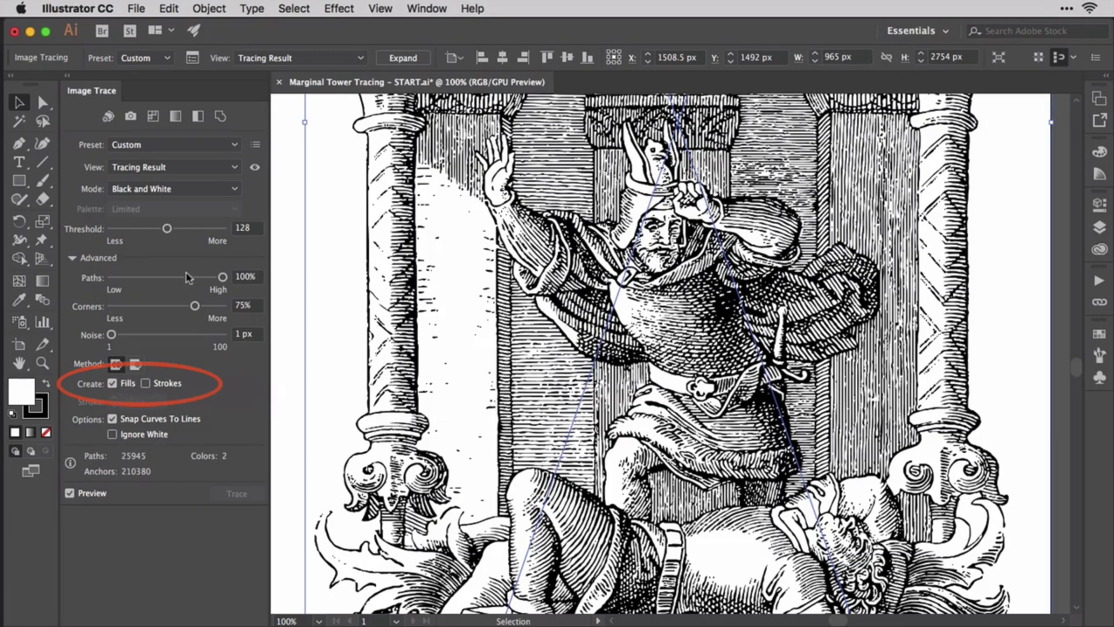
left_click(221, 119)
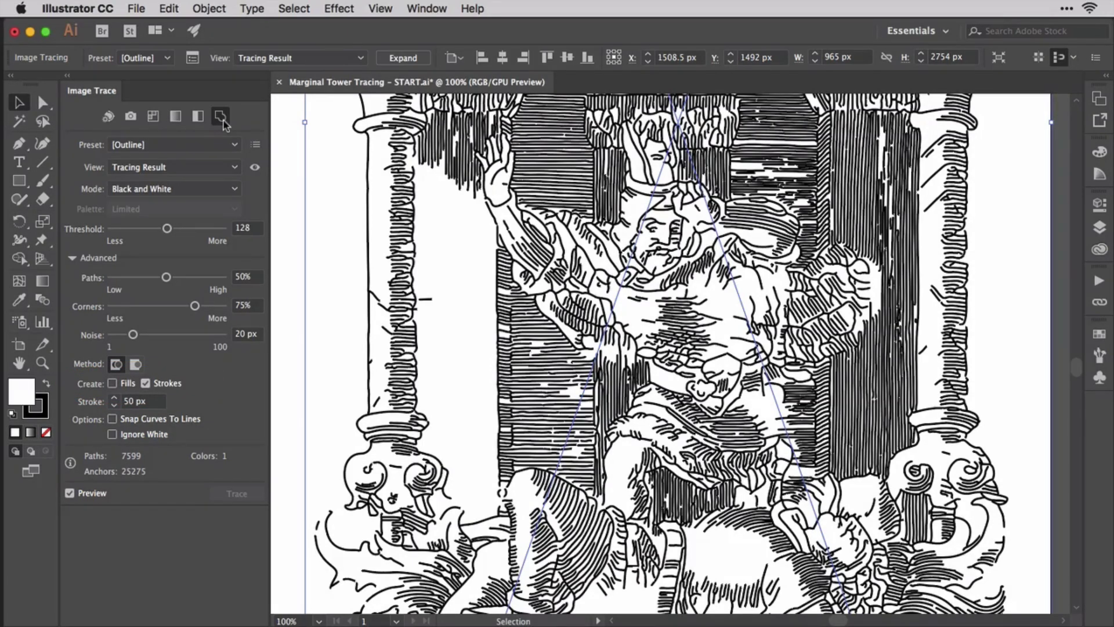
key("super+z")
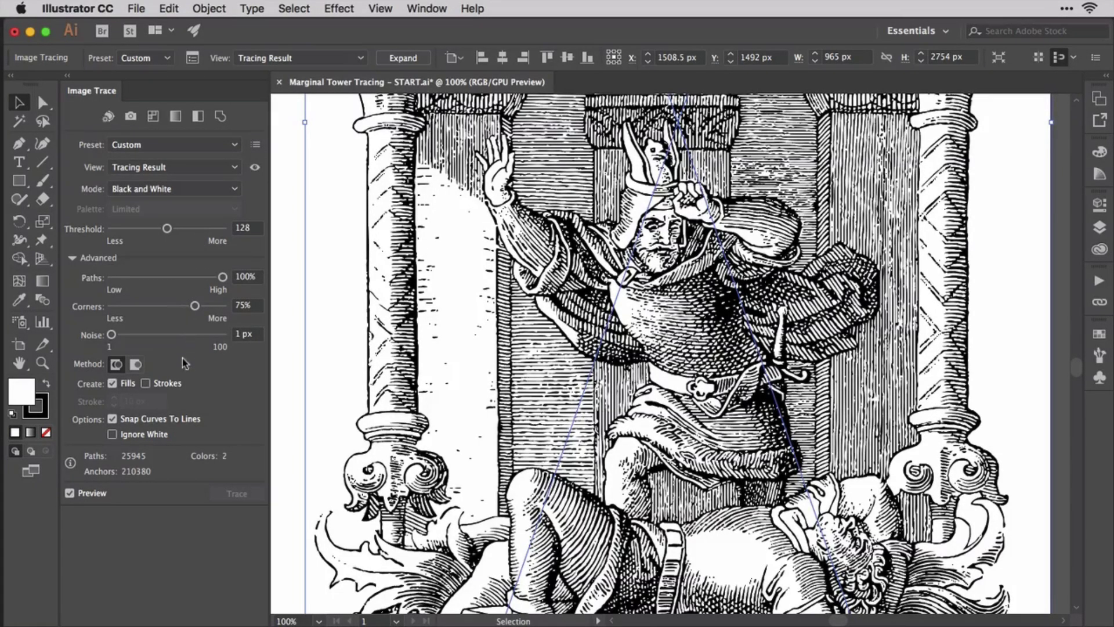
- Enable Strokes alongside fills, turn off Preview, and lower the stroke width to 2 px
left_click(168, 384)
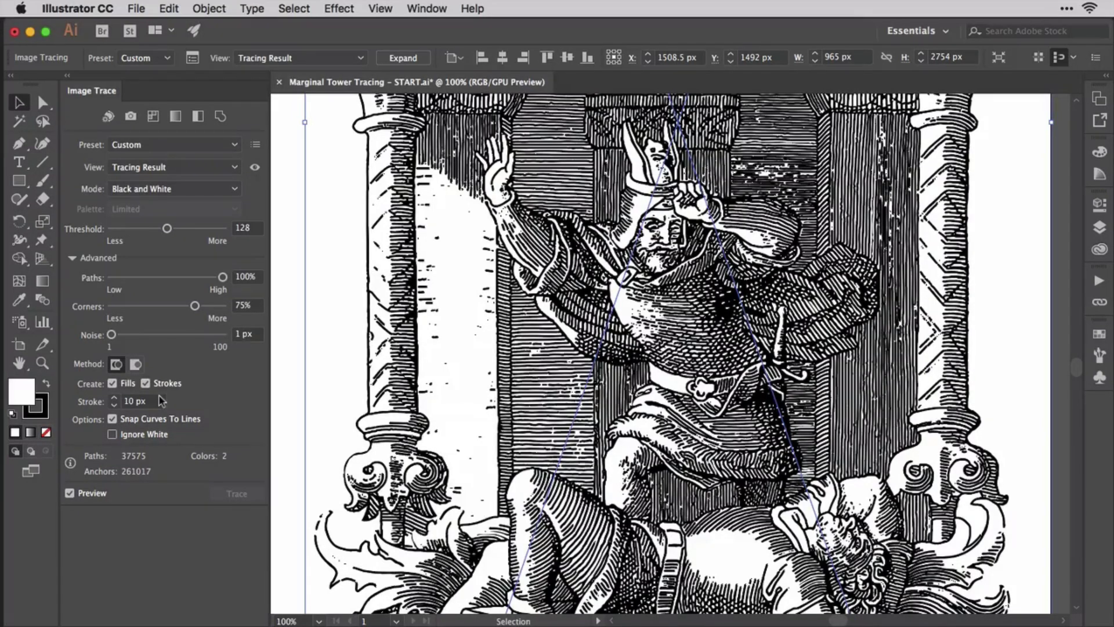
left_click(91, 495)
left_click(115, 406)
left_click(115, 406)
left_click(115, 406)
left_click(115, 406)
left_click(115, 406)
left_click(115, 406)
left_click(115, 405)
left_click(115, 406)
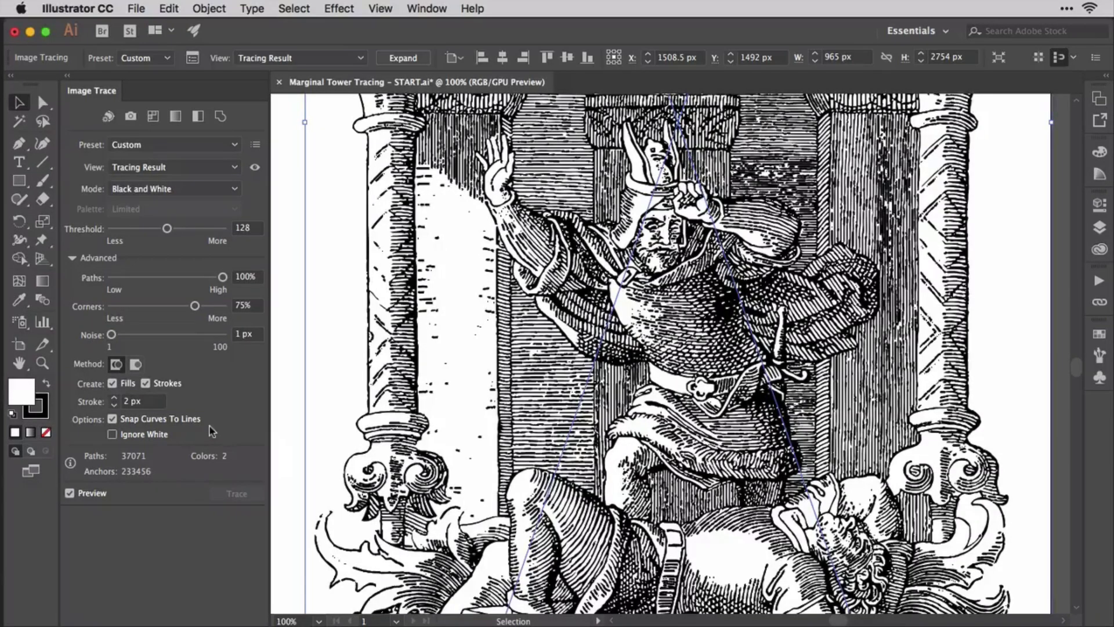
- Turn on Ignore White and zoom to 300% on the right column's hatching
left_click(146, 435)
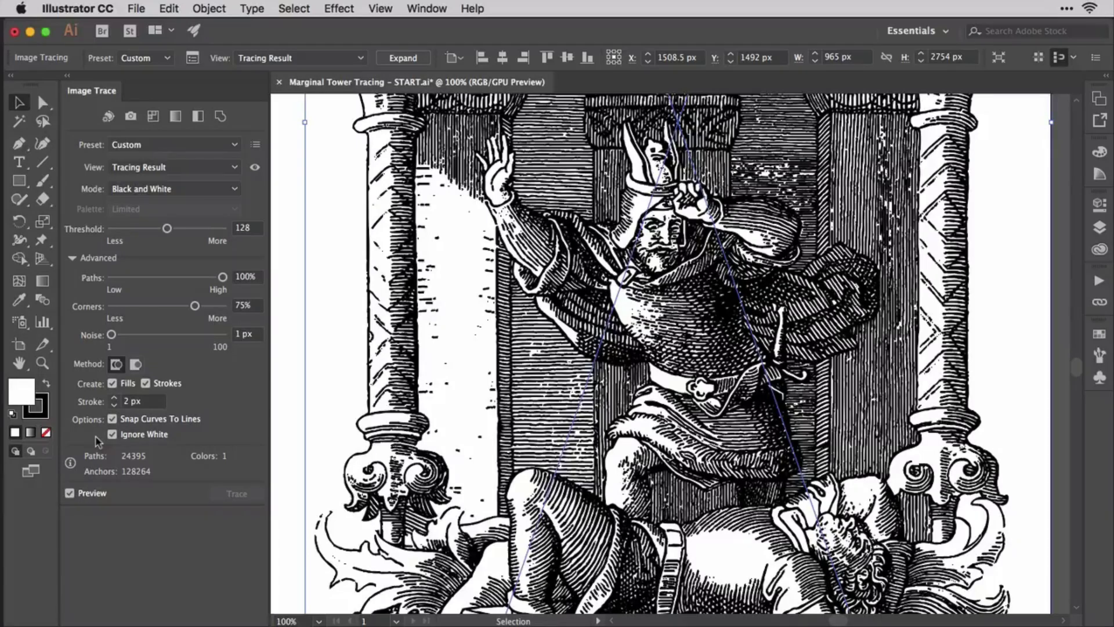
key("z")
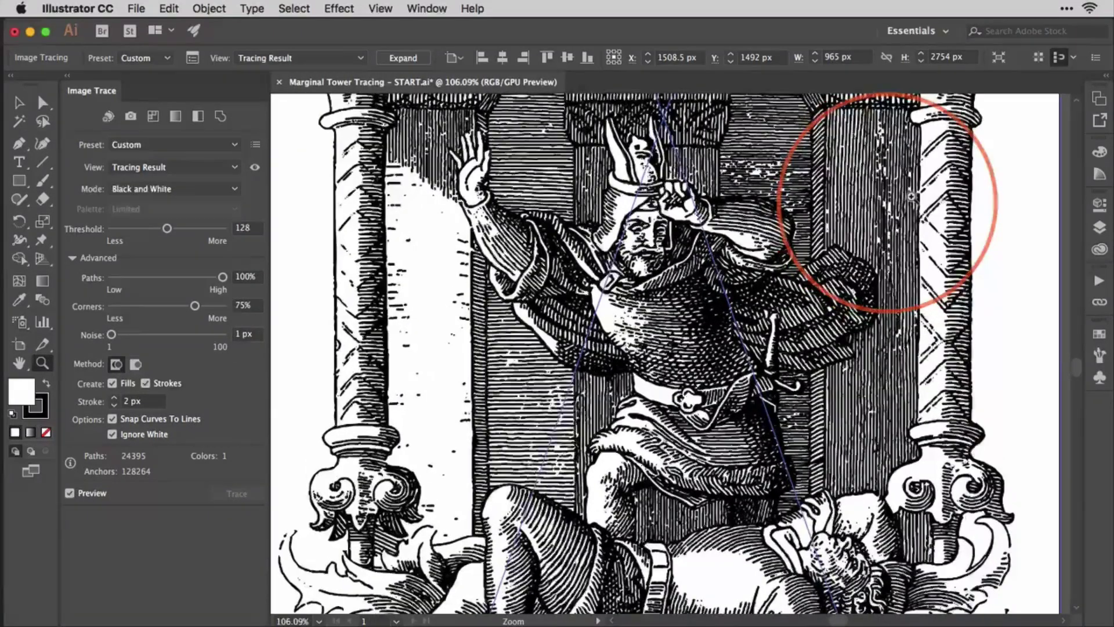
left_click(910, 196)
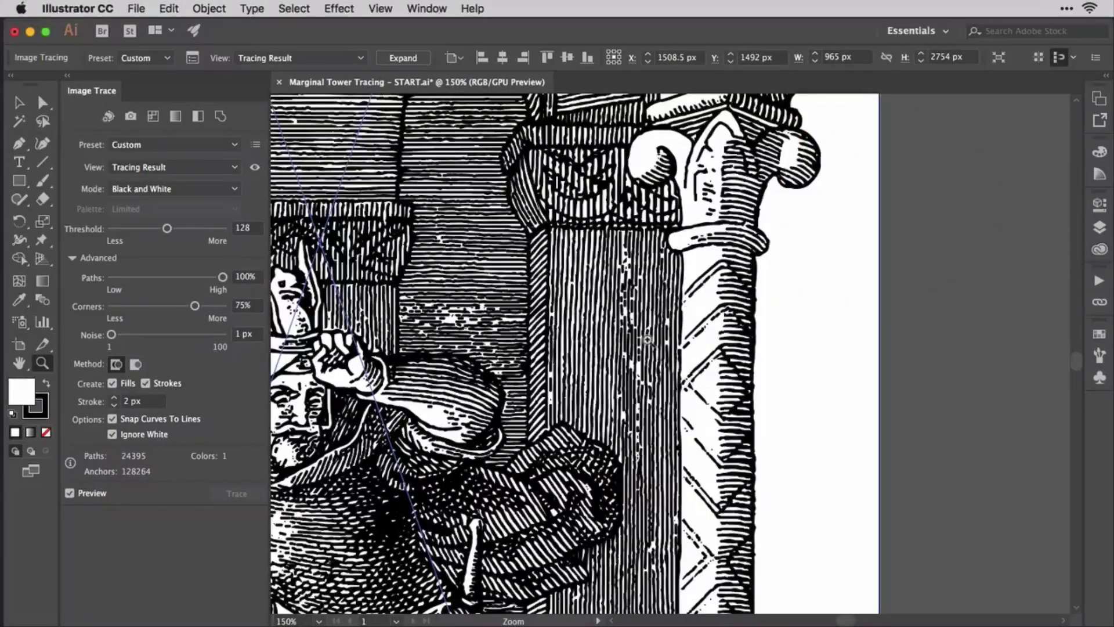
left_click_drag(647, 339, 669, 350)
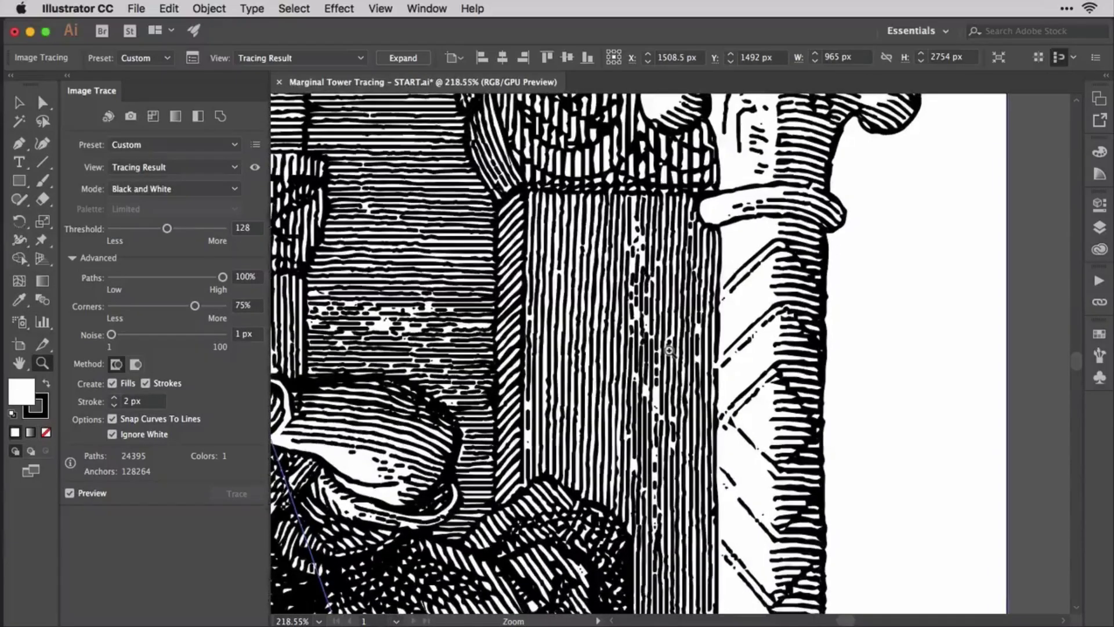
left_click(669, 350)
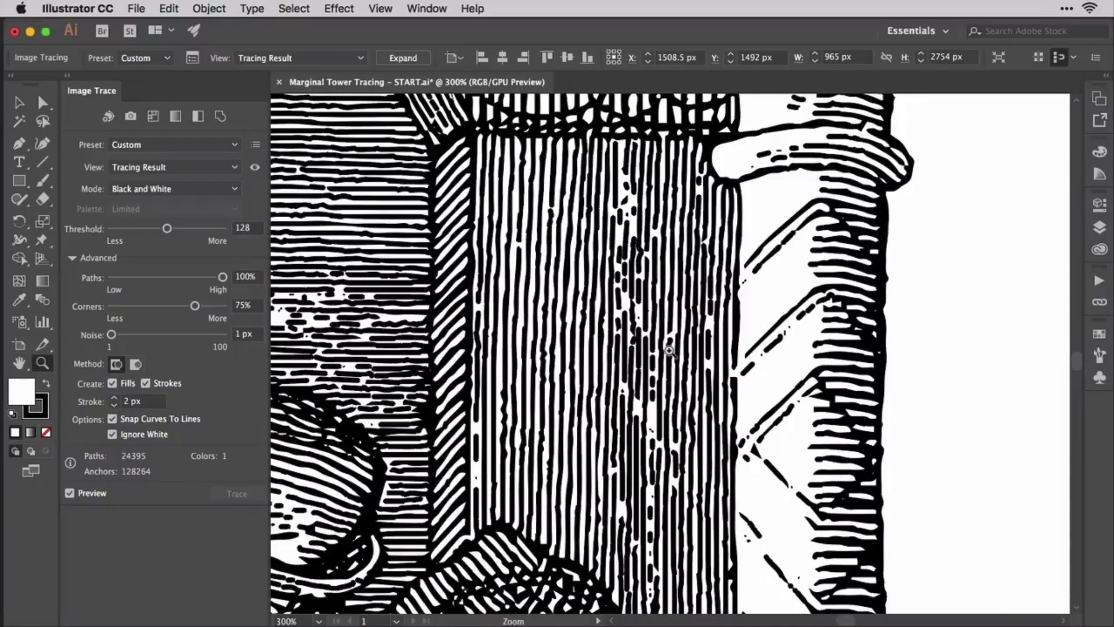